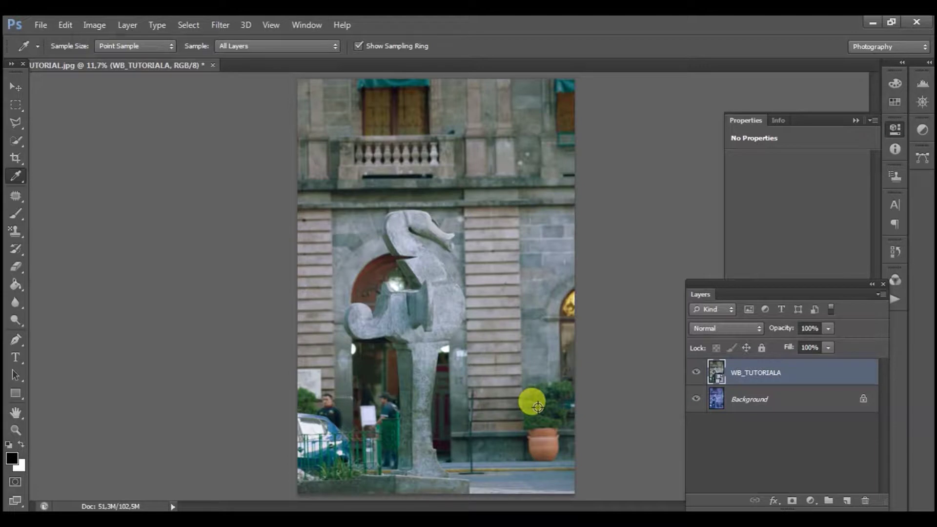
# Step: Hide and re-show the WB_TUTORIALA layer to compare it with the bluish original
pyautogui.click(698, 373)
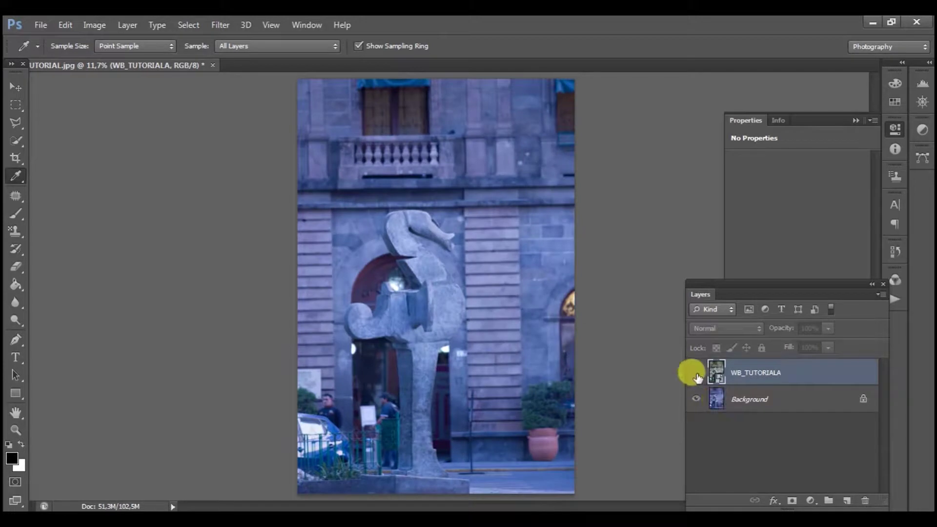
pyautogui.click(697, 373)
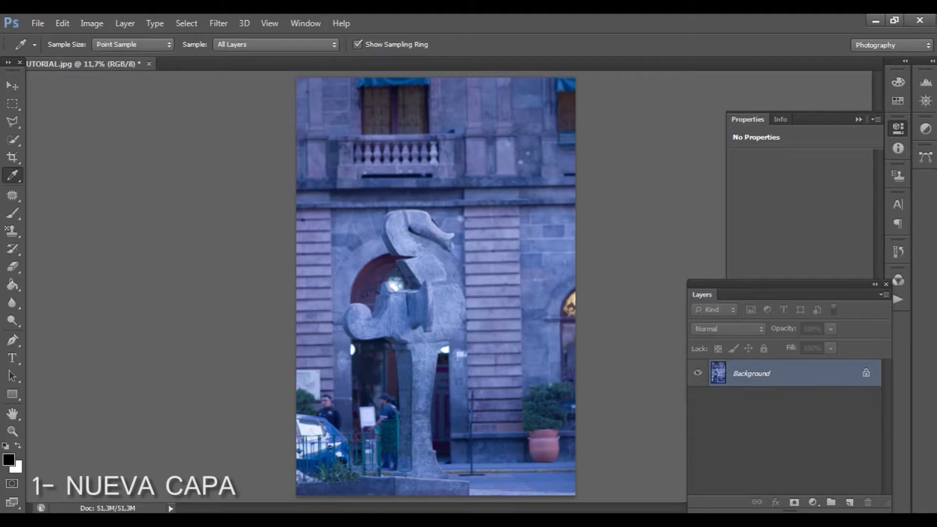
# Step: Add a new Layer 1 above the photo with Difference blend mode
pyautogui.click(849, 503)
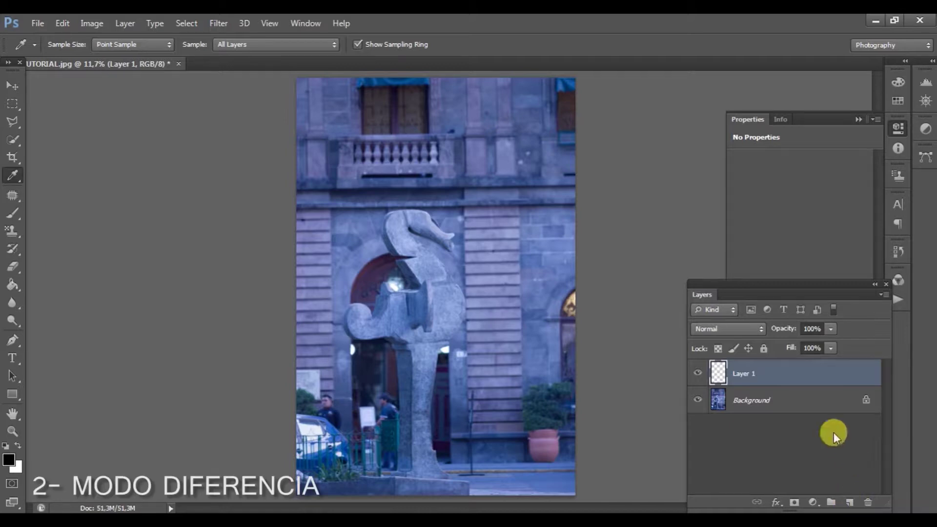
pyautogui.click(721, 329)
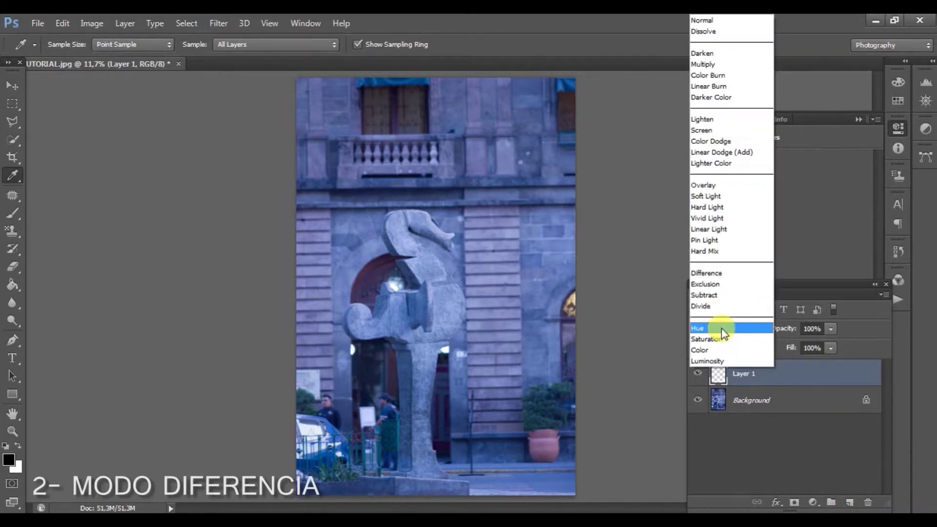
pyautogui.click(711, 272)
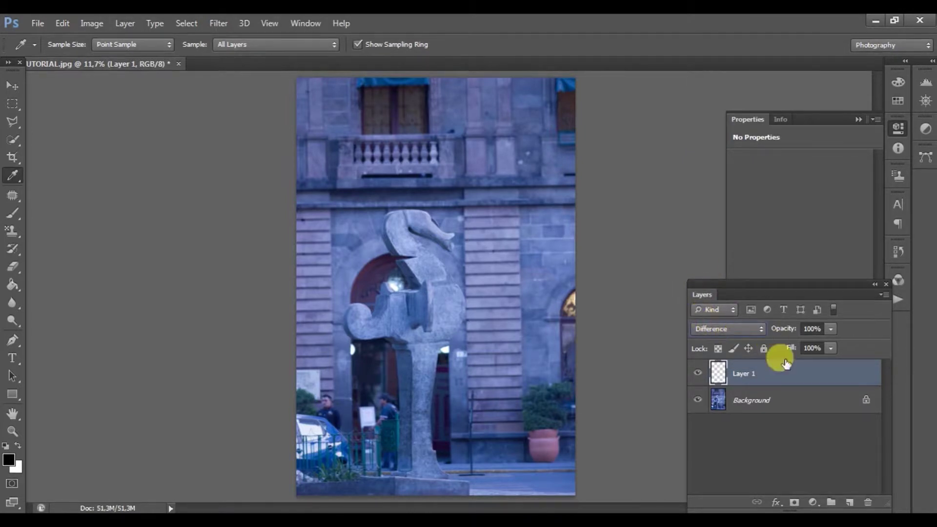
# Step: Fill Layer 1 with 50% Gray via Edit > Fill
pyautogui.click(62, 25)
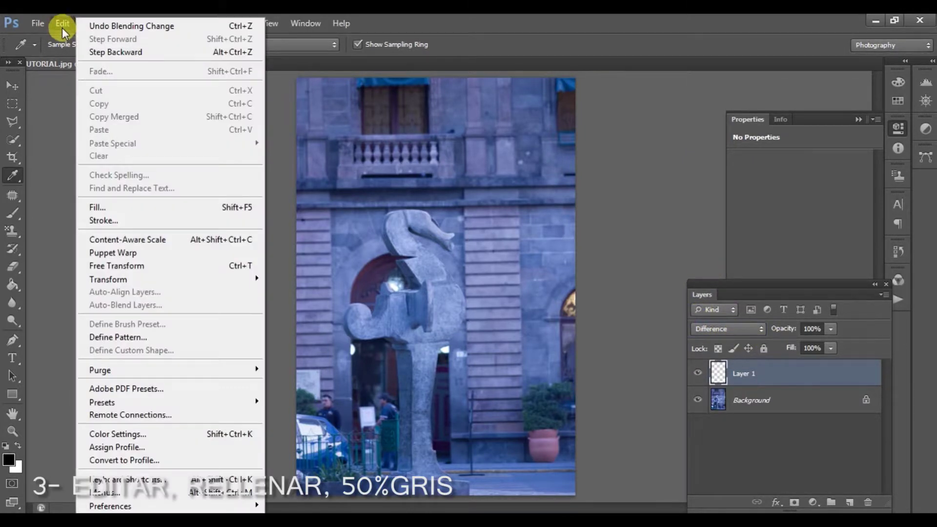
pyautogui.click(107, 206)
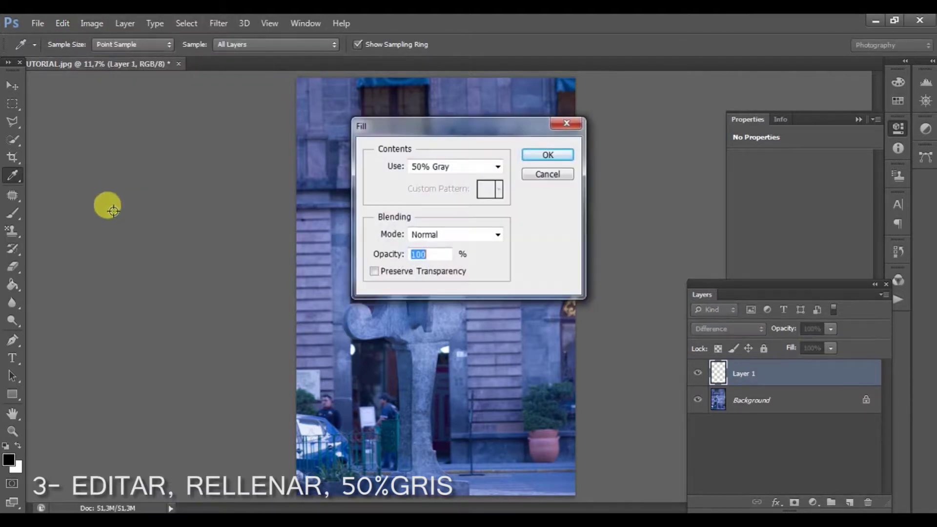
pyautogui.click(499, 170)
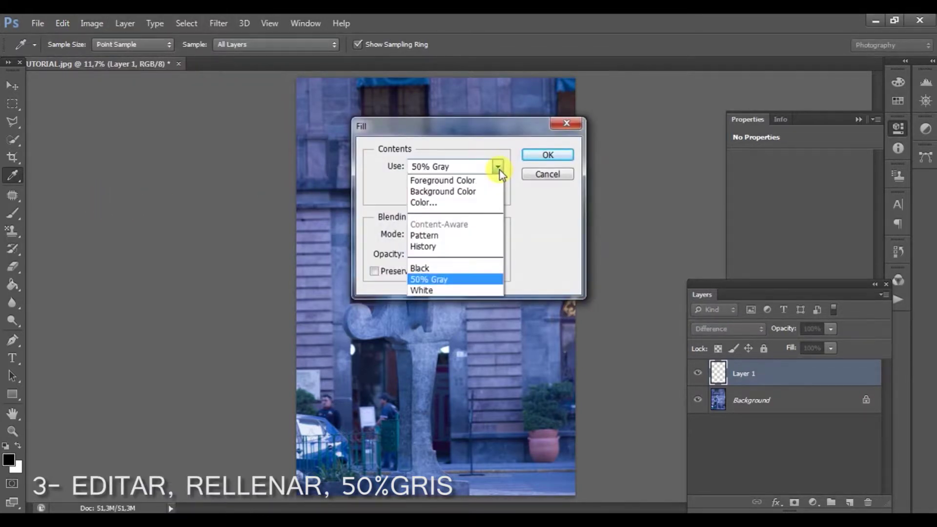
pyautogui.click(445, 281)
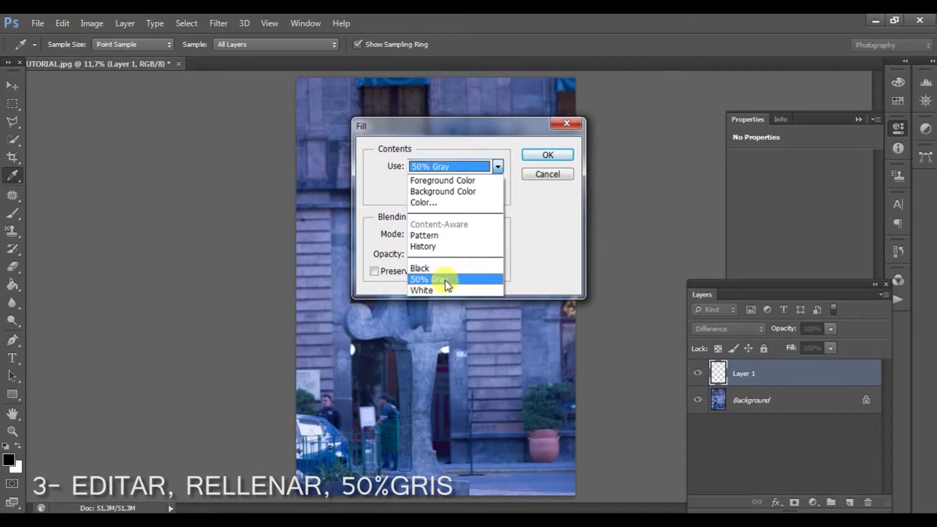
pyautogui.click(546, 156)
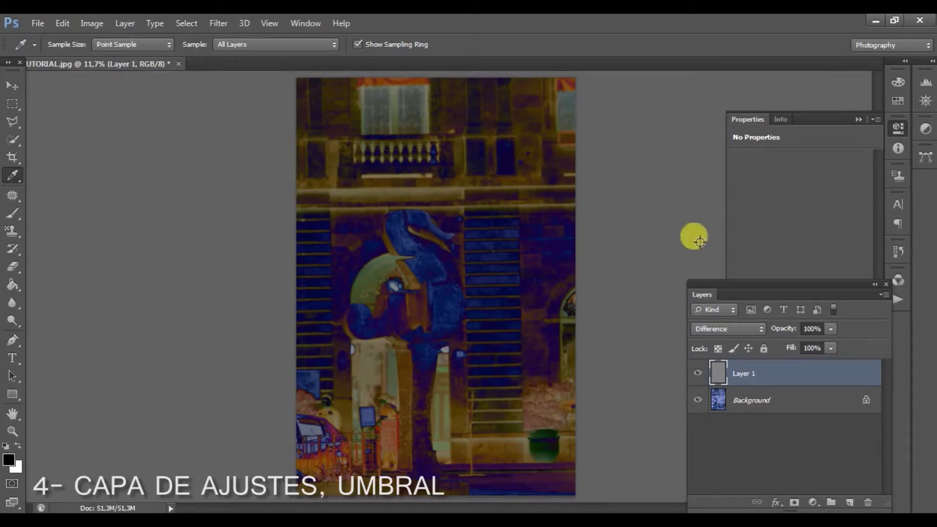
# Step: Add a Threshold adjustment layer above Layer 1 with threshold level 20
pyautogui.click(814, 502)
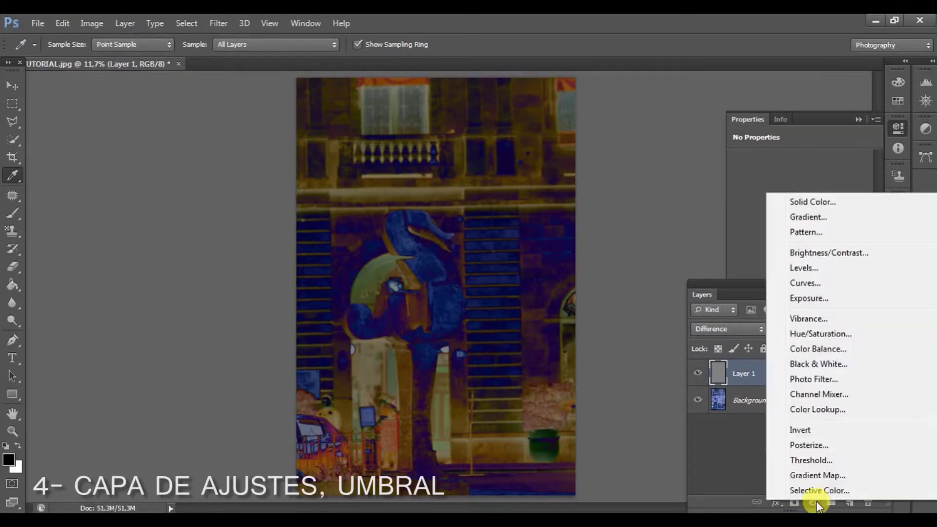
pyautogui.click(814, 460)
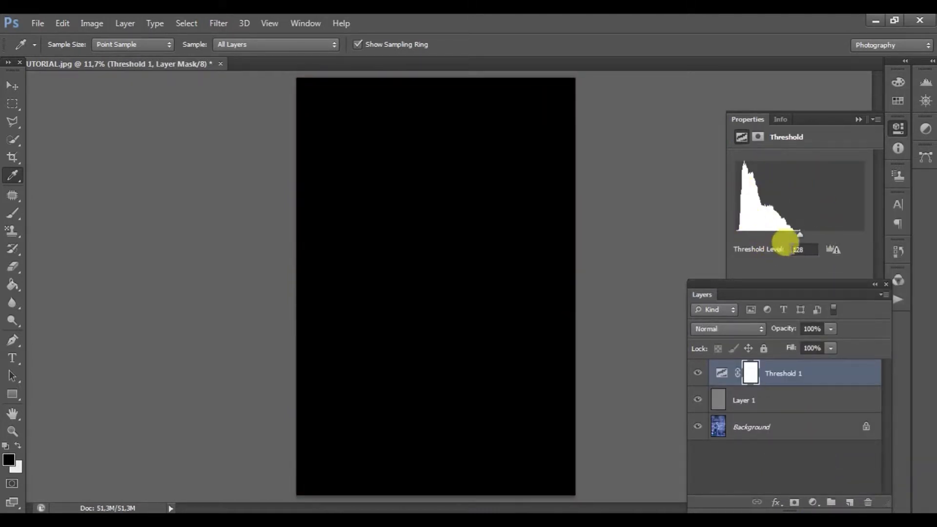
pyautogui.moveTo(800, 236); pyautogui.dragTo(737, 236)
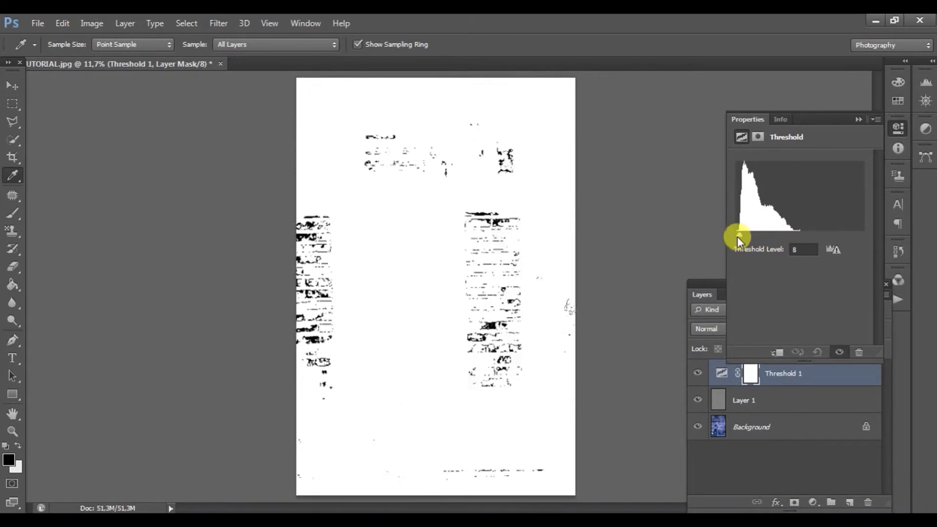
pyautogui.click(796, 249)
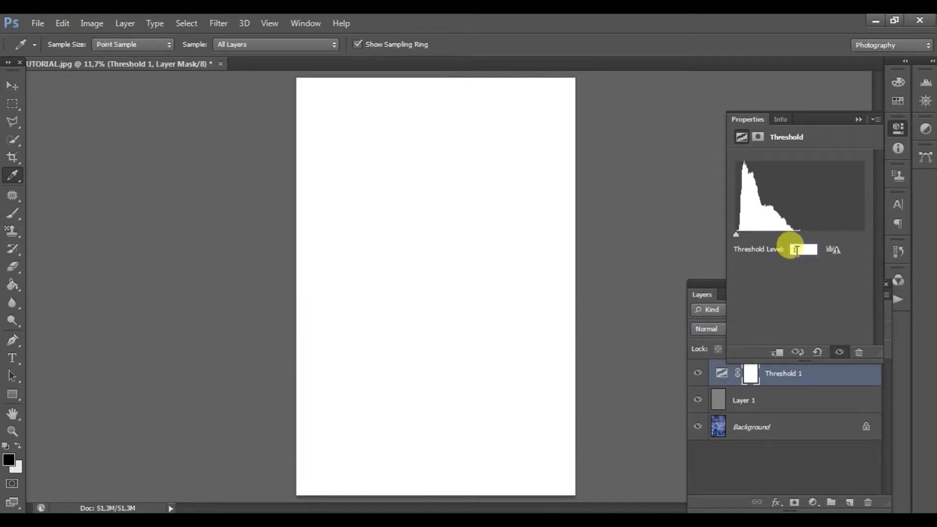
pyautogui.doubleClick(795, 250)
pyautogui.press('Up')
pyautogui.press('Up')
pyautogui.press('Up')
pyautogui.press('Up')
pyautogui.press('Up')
pyautogui.press('Up')
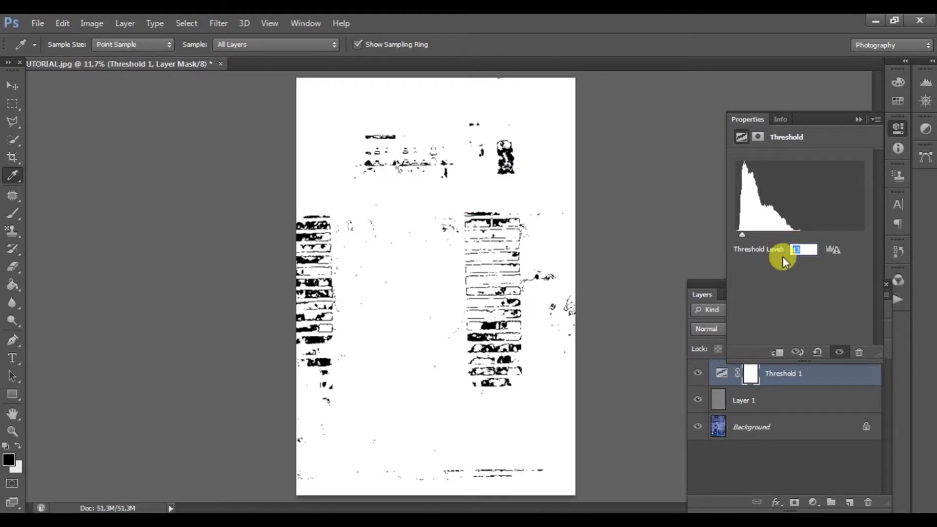
pyautogui.write('20')
pyautogui.scroll(1, 385, 154)
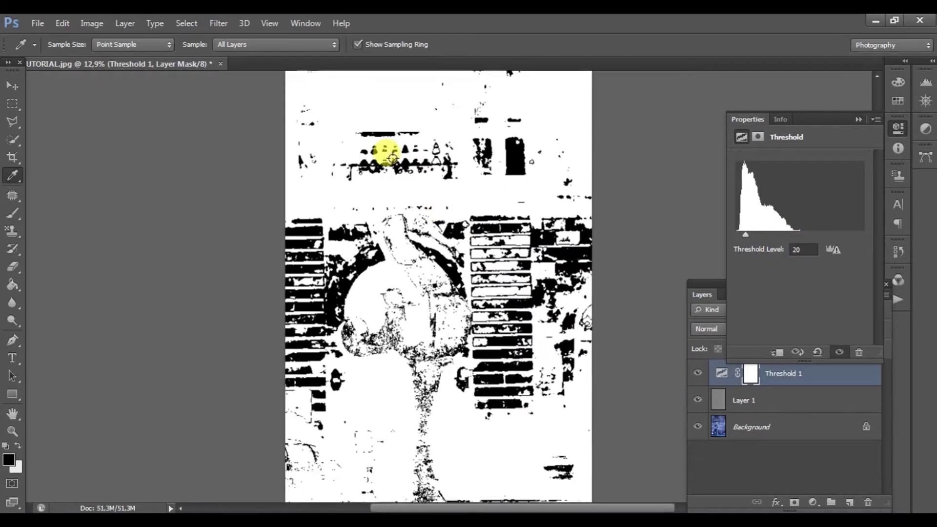
# Step: Zoom in and place Color Sampler #1 on a dark spot in the threshold view
pyautogui.scroll(2, 392, 159)
pyautogui.scroll(2, 355, 151)
pyautogui.scroll(2, 341, 168)
pyautogui.scroll(2, 334, 180)
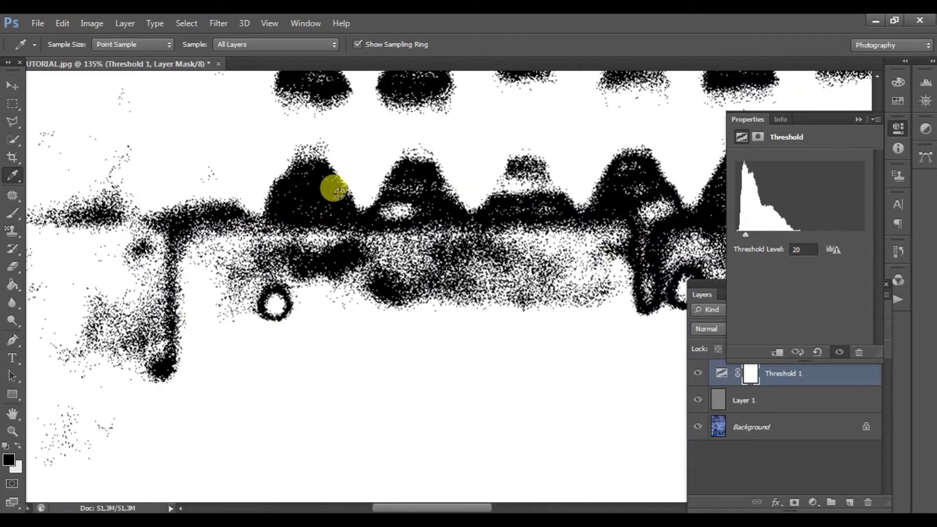
pyautogui.scroll(2, 339, 194)
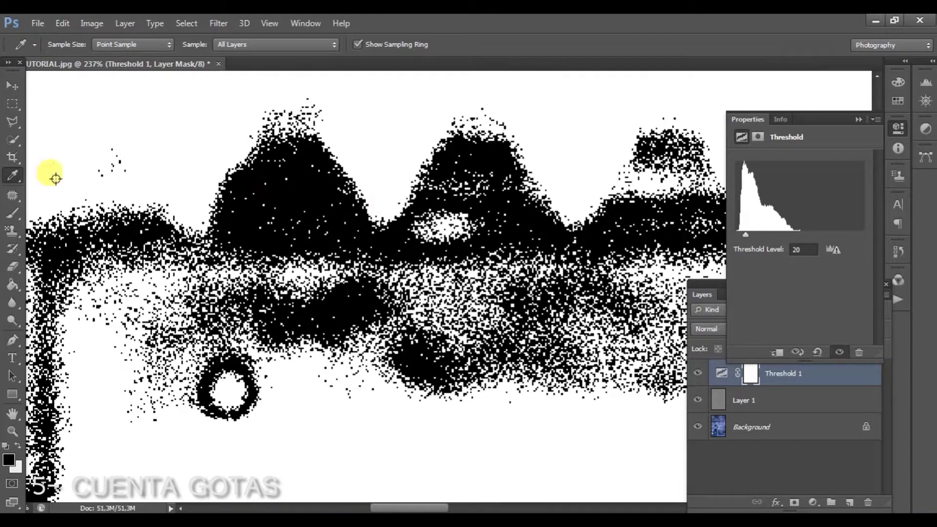
pyautogui.click(15, 177)
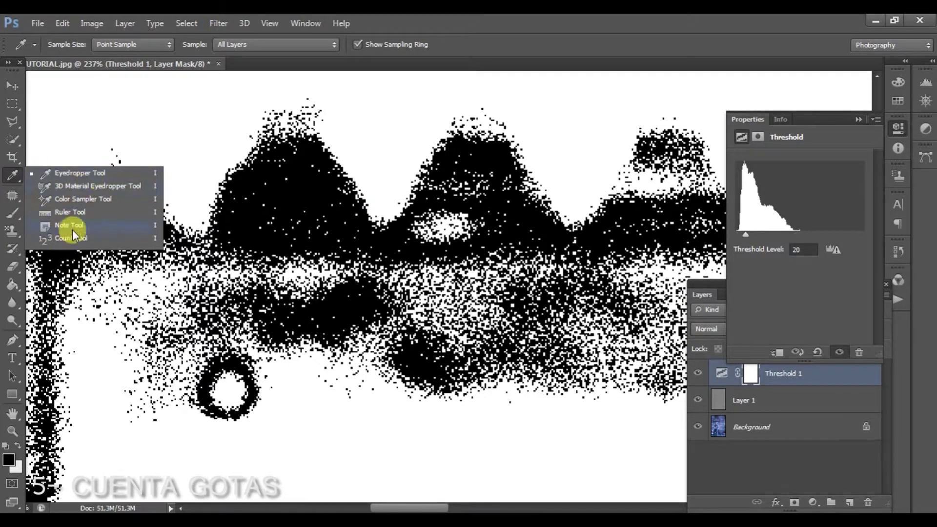
pyautogui.click(87, 173)
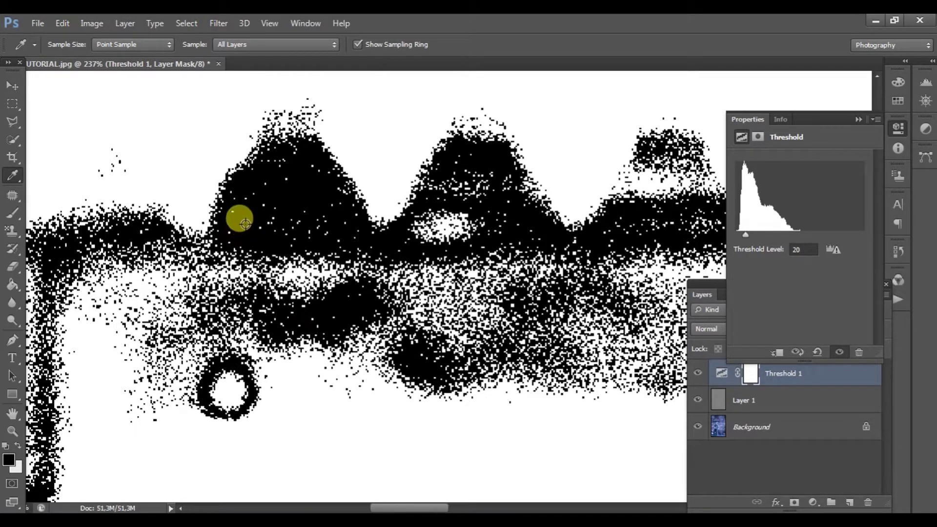
pyautogui.keyDown('shift'); pyautogui.click(245, 223); pyautogui.keyUp('shift')
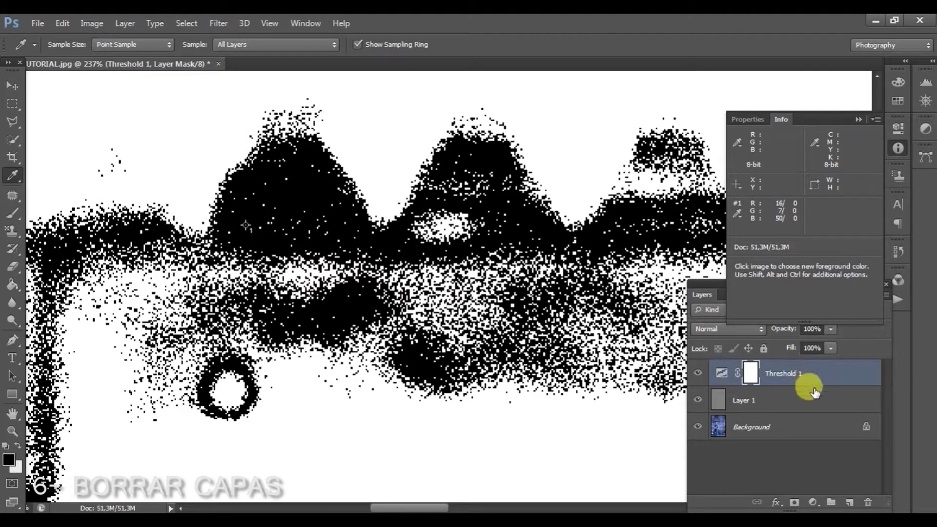
# Step: Delete the Threshold 1 and Layer 1 layers, leaving only Background
pyautogui.click(843, 380)
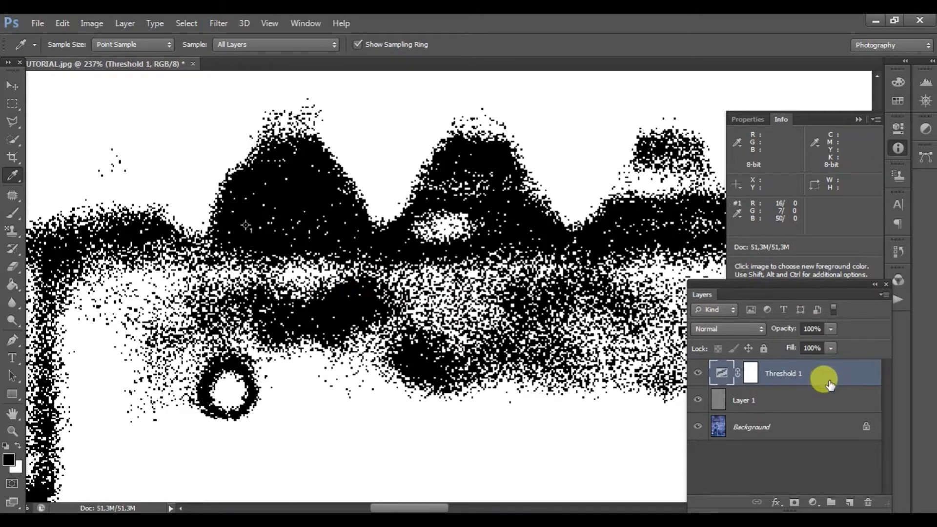
pyautogui.keyDown('shift'); pyautogui.click(820, 401); pyautogui.keyUp('shift')
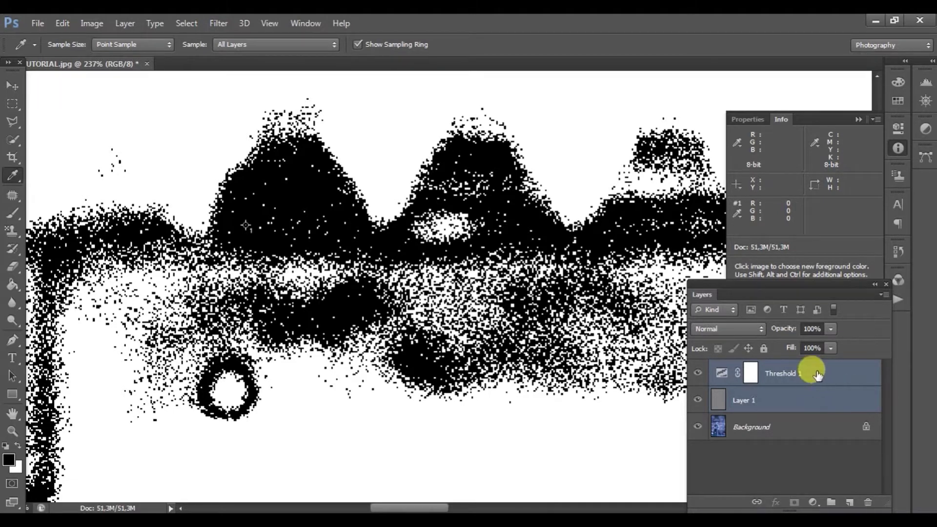
pyautogui.click(868, 502)
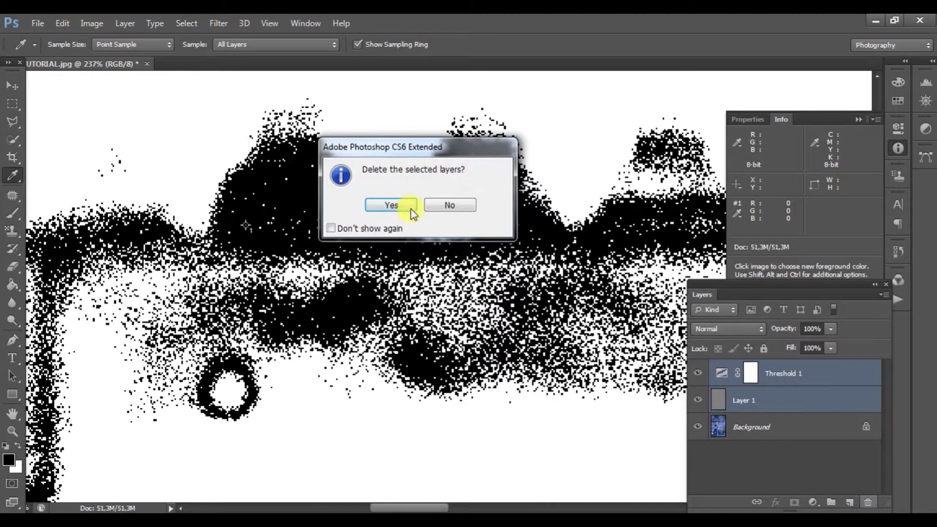
pyautogui.click(390, 206)
# Step: Add a Curves layer with its gray point on sample #1, then fit the photo on screen
pyautogui.click(812, 503)
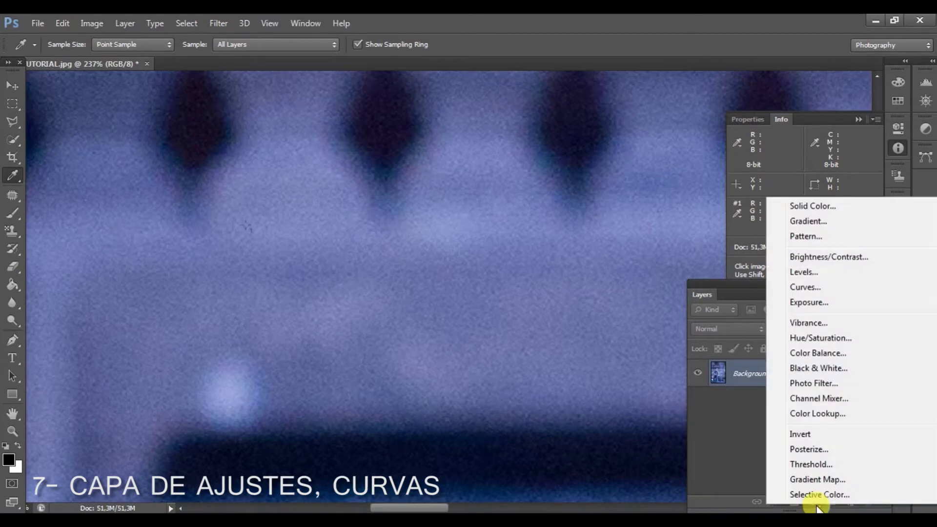
pyautogui.click(804, 288)
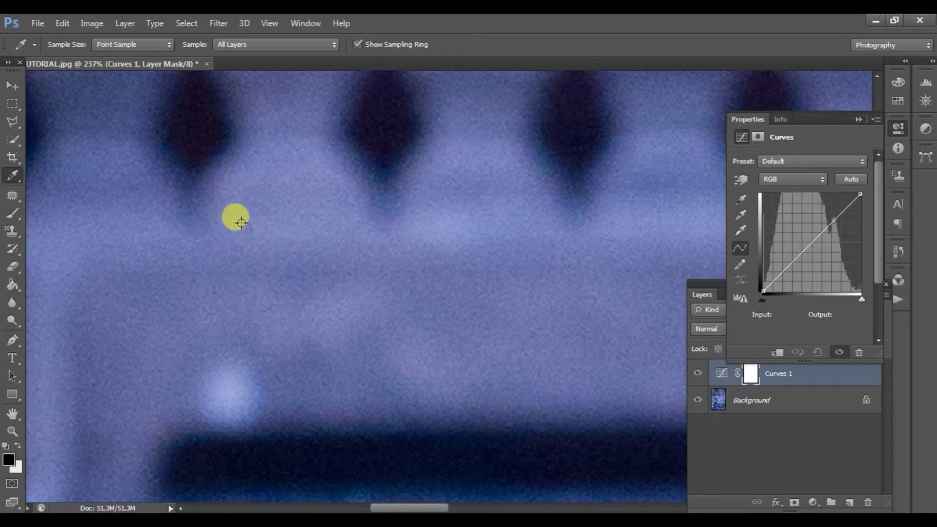
pyautogui.click(741, 216)
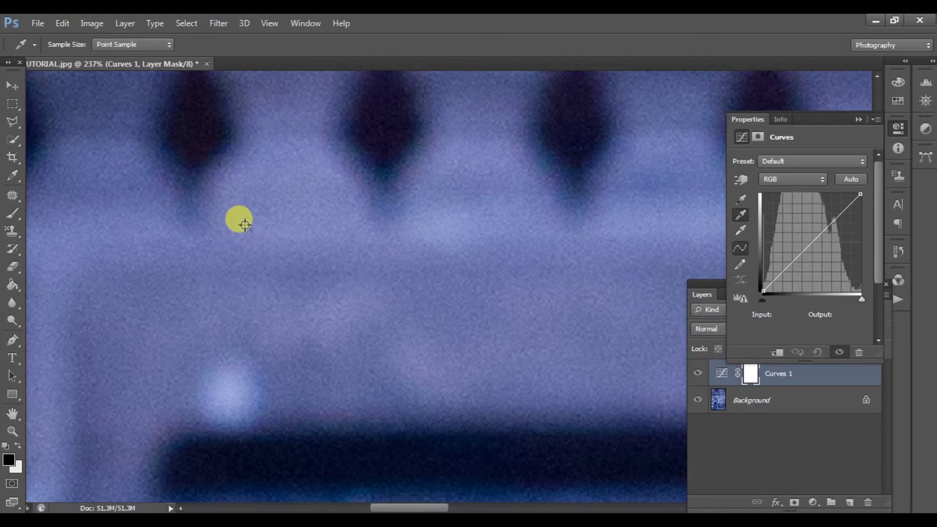
pyautogui.click(245, 225)
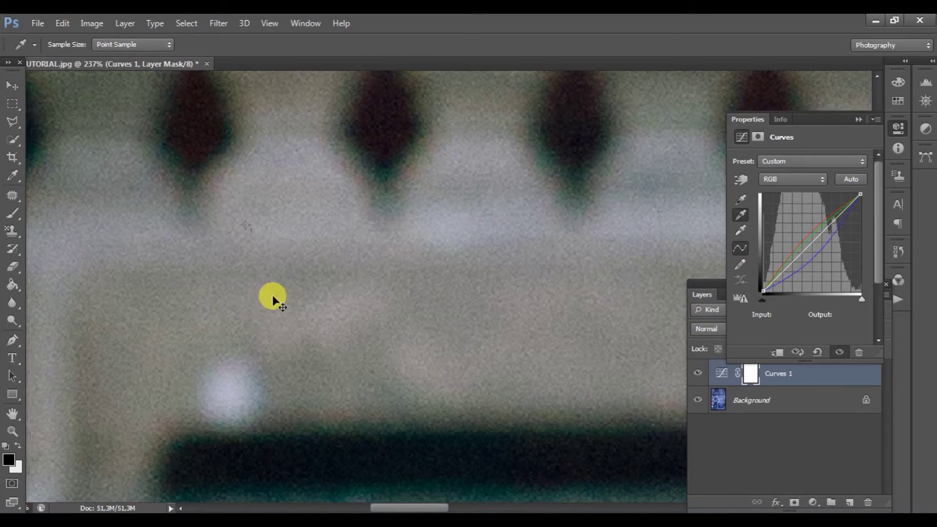
pyautogui.hotkey('ctrl', '0')
pyautogui.click(698, 374)
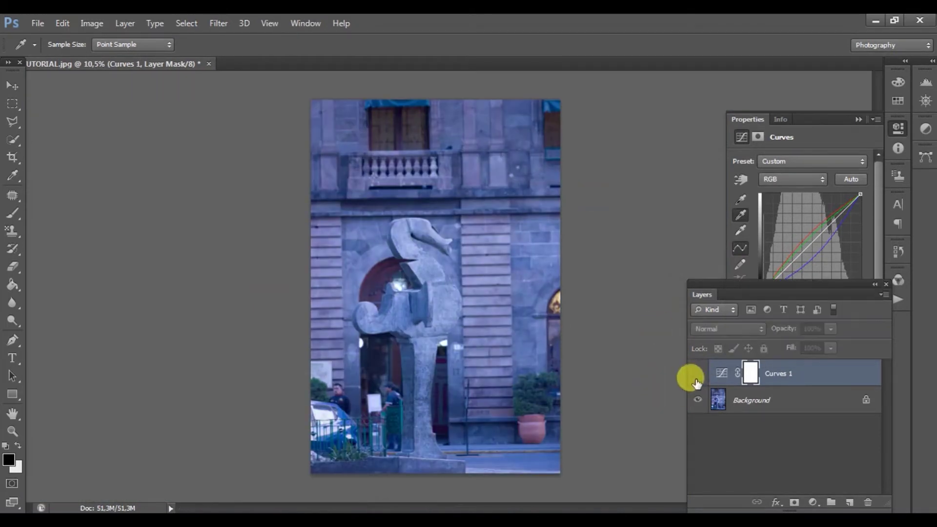
pyautogui.click(697, 374)
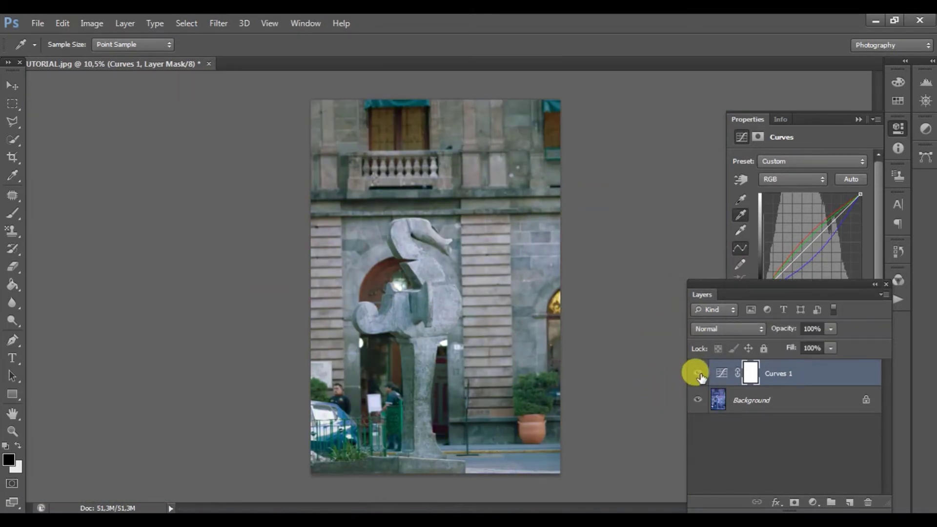
pyautogui.click(698, 374)
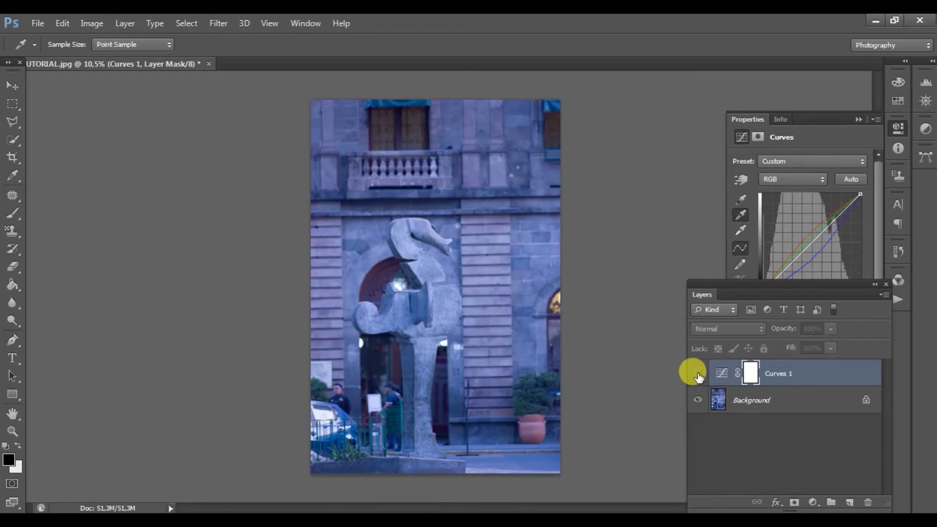
pyautogui.click(698, 373)
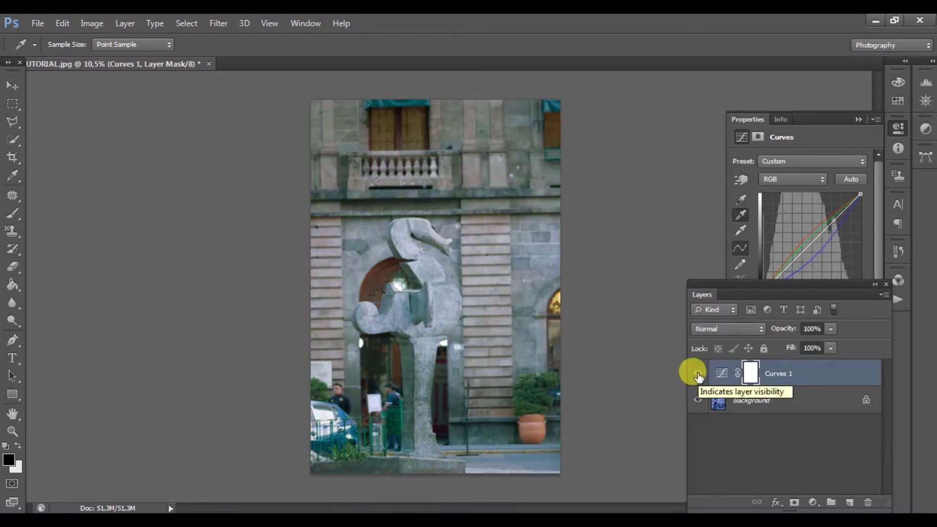